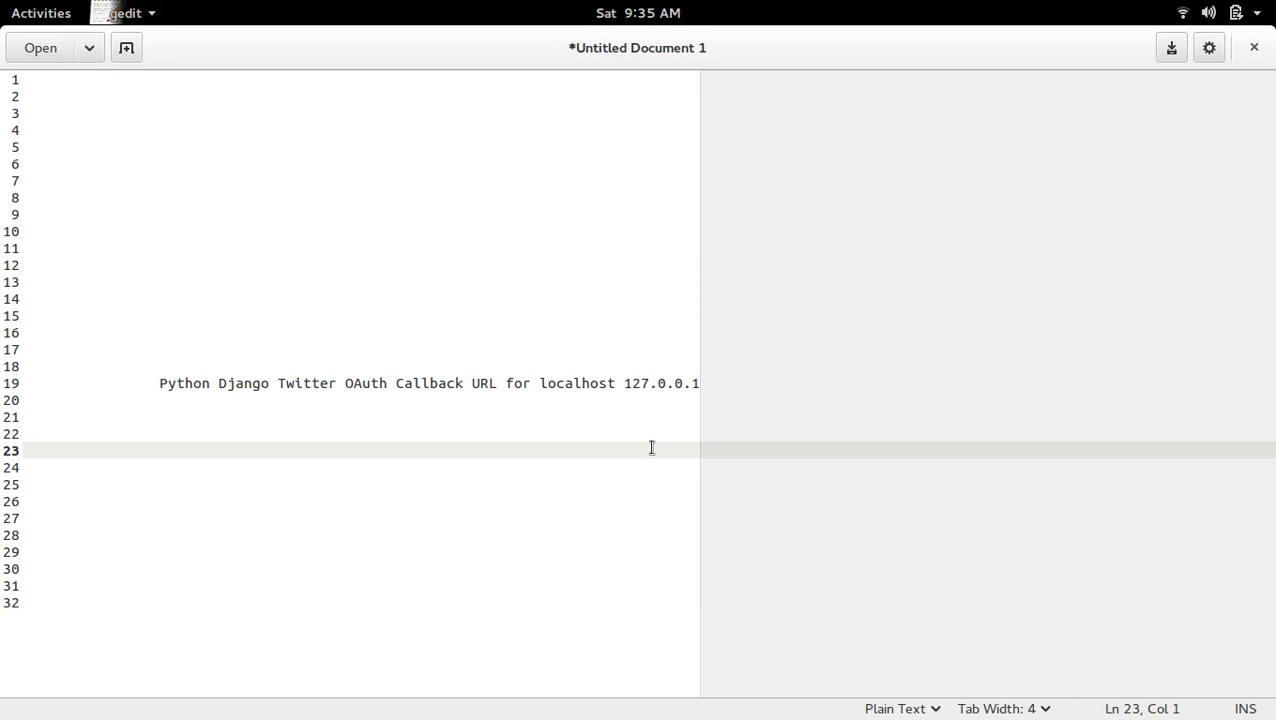
Open the Activities overview to reach the Firefox window with the Twitter app settings.
{"action": "key", "text": "super"}
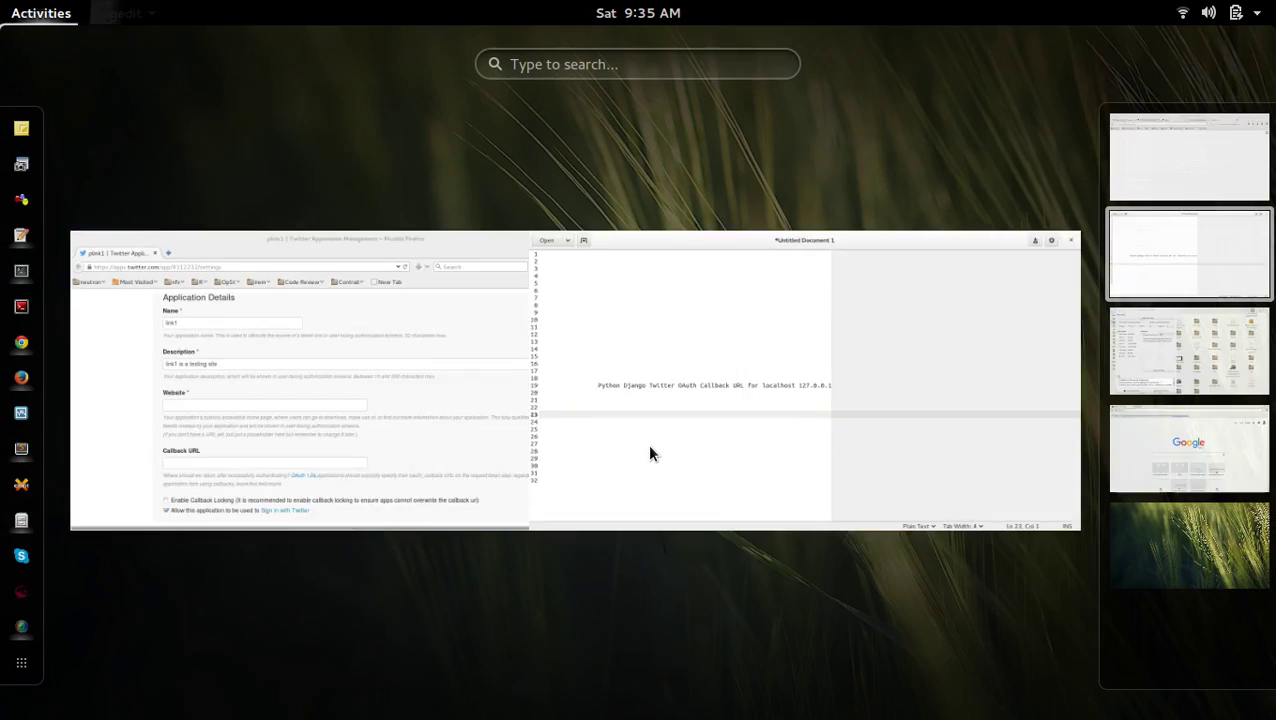
Bring the plink1 app settings page forward and place the cursor in the empty Website field.
{"action": "left_click", "coordinate": [512, 378]}
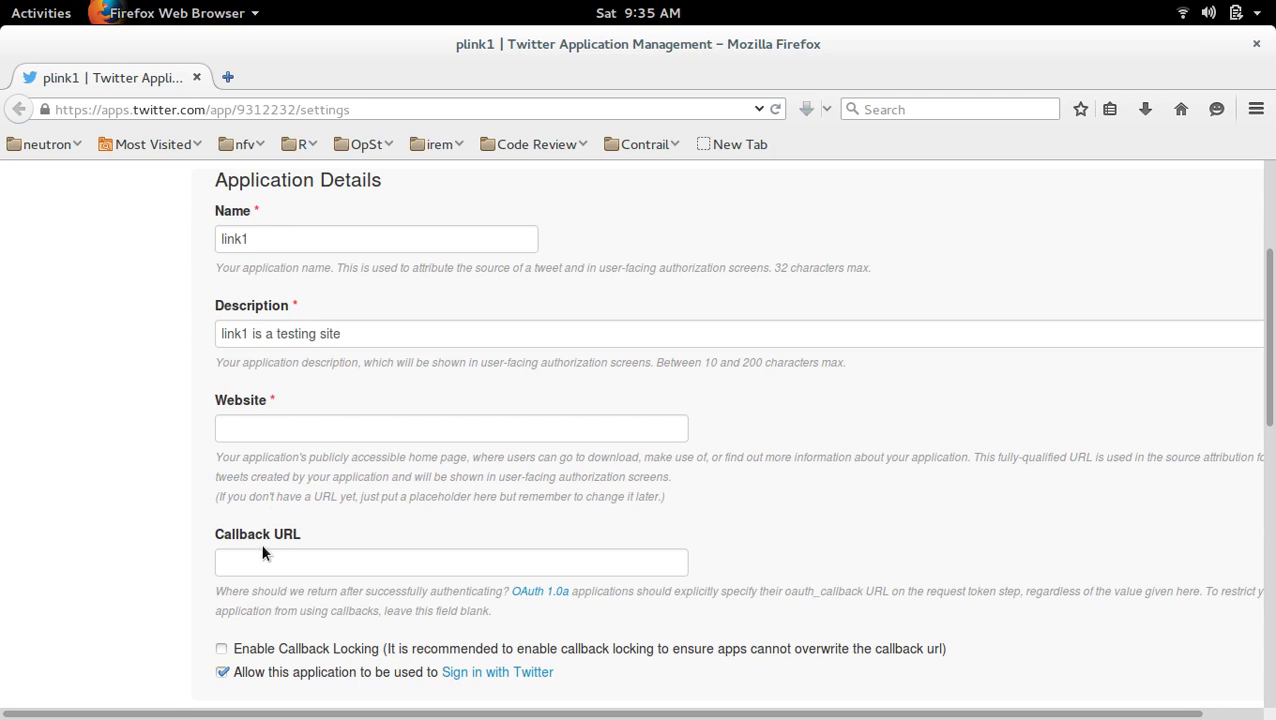
{"action": "left_click", "coordinate": [355, 429]}
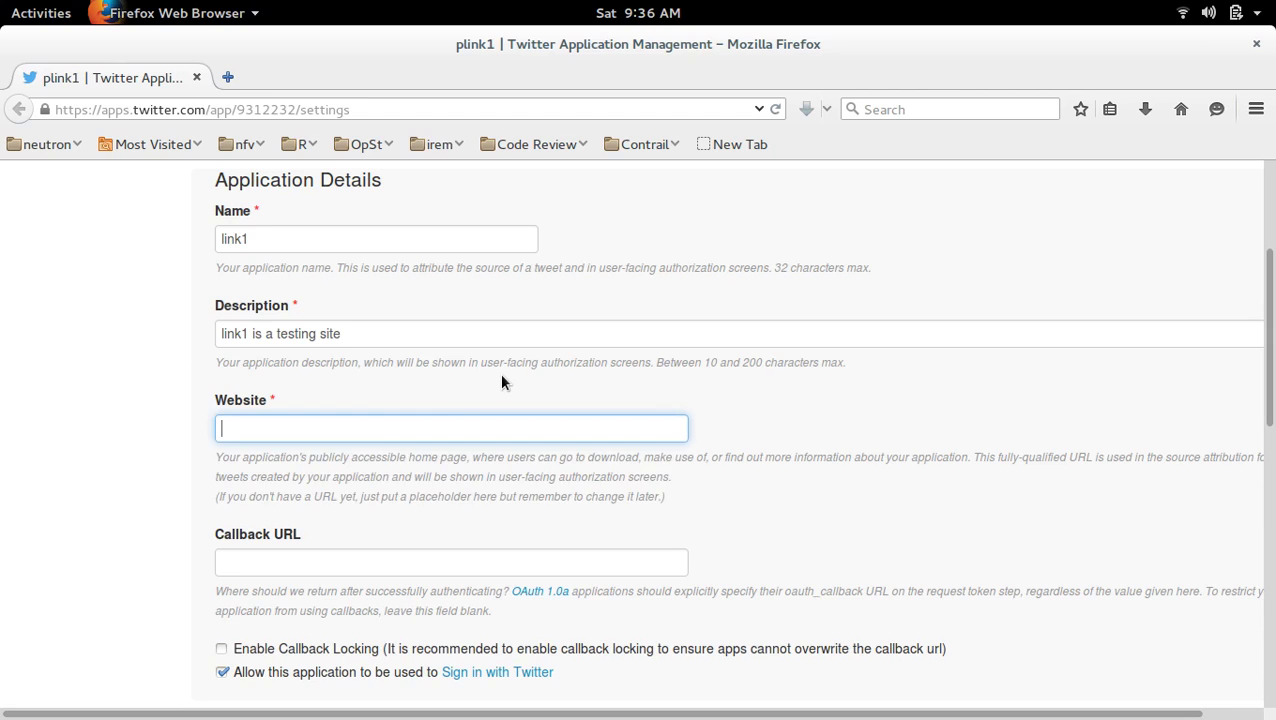
{"action": "type", "text": "http://127.0.0.1"}
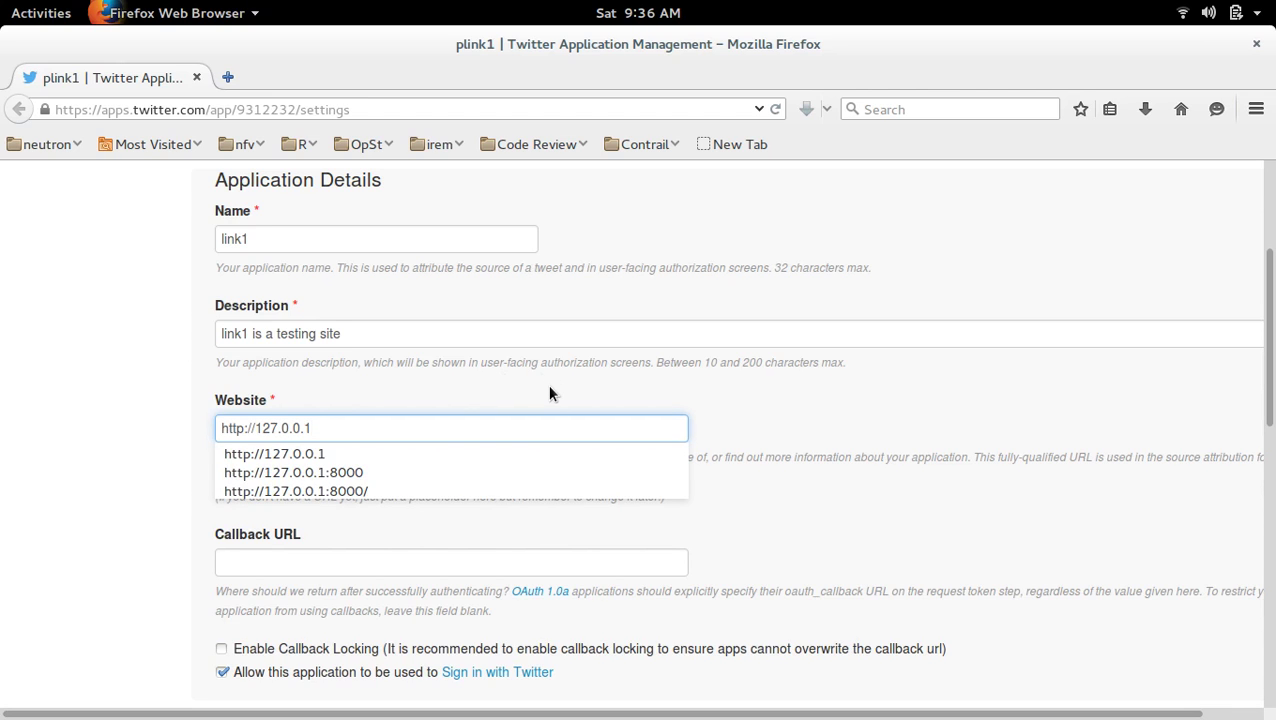
{"action": "left_click", "coordinate": [547, 384]}
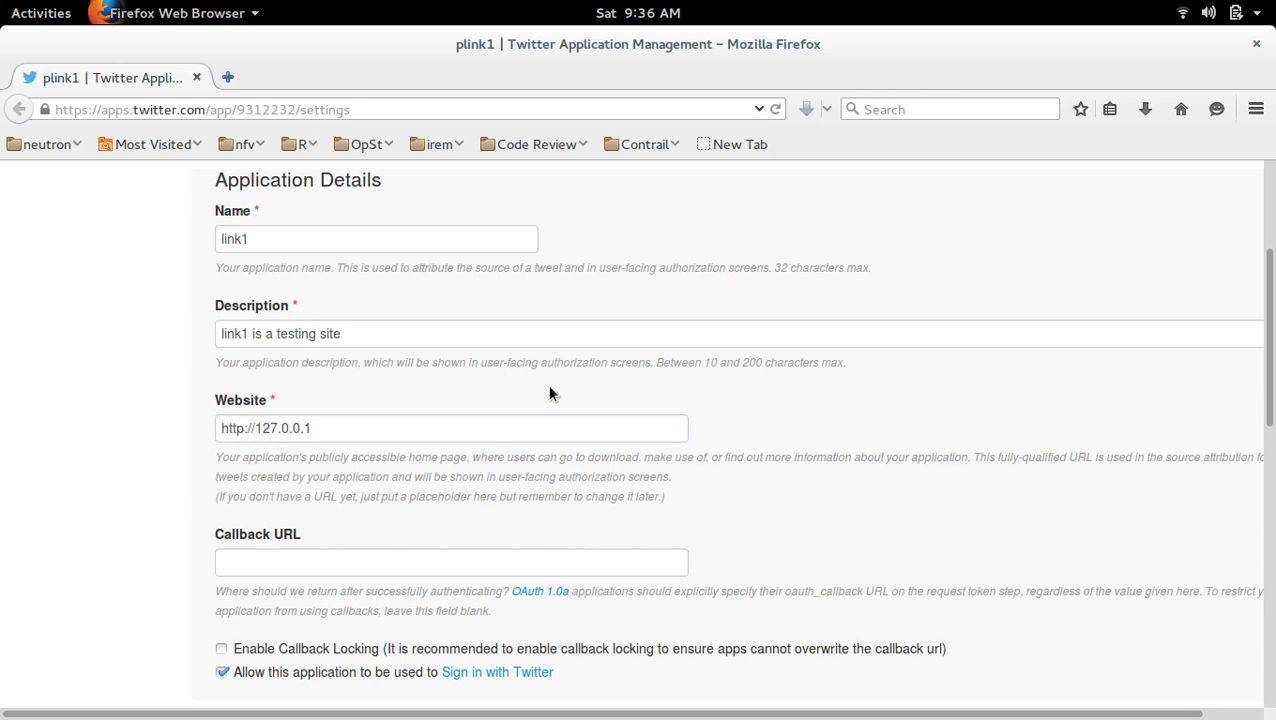
{"action": "left_click", "coordinate": [293, 559]}
{"action": "type", "text": "http://127.0.0.1"}
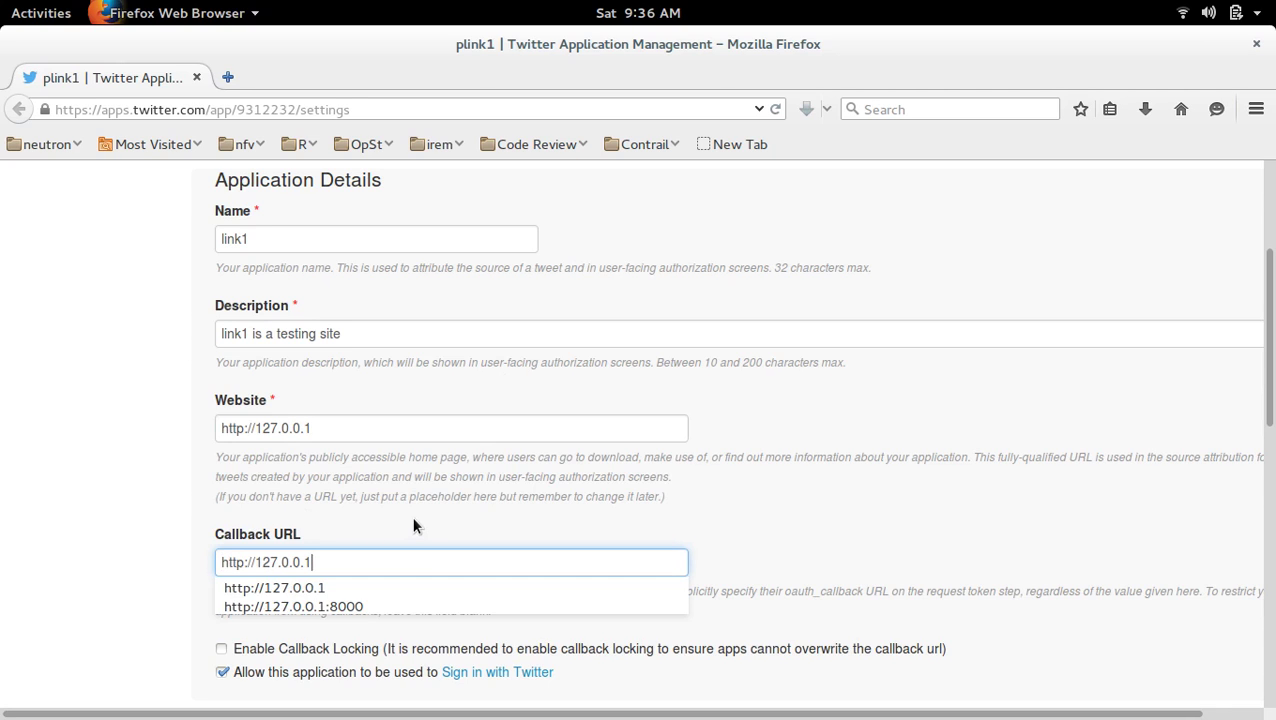
{"action": "key", "text": "Escape"}
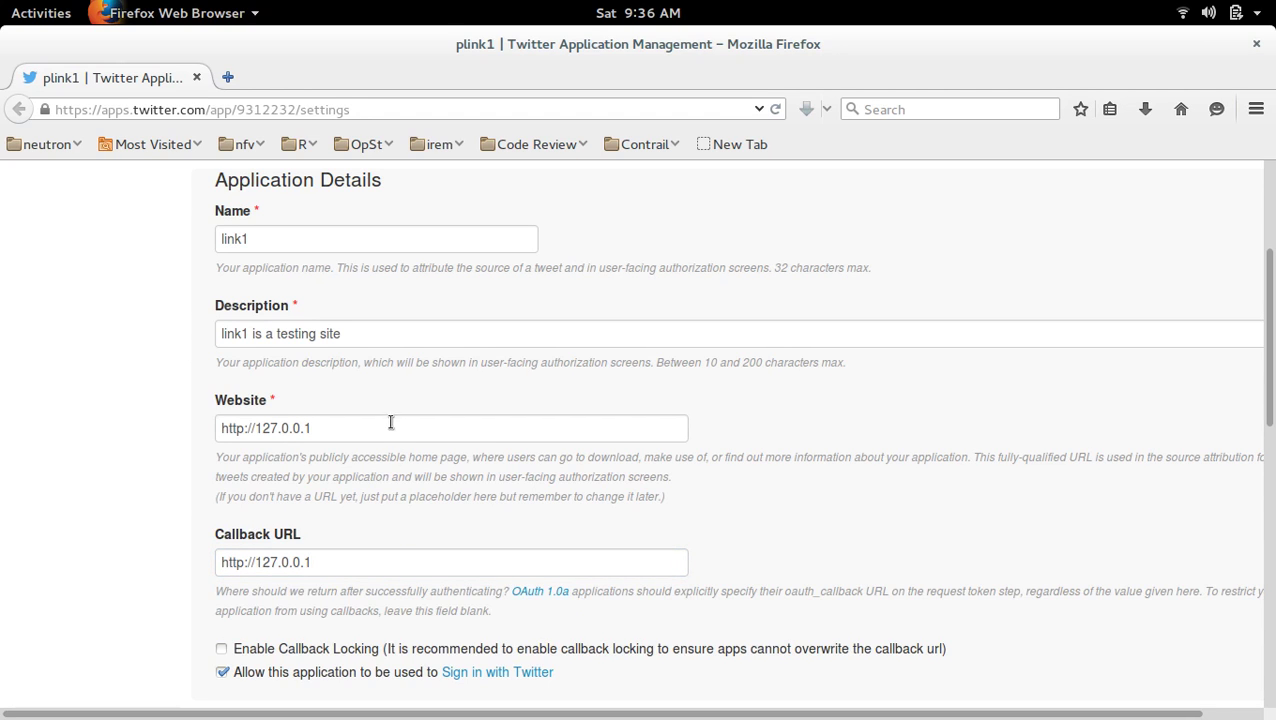
{"action": "scroll", "coordinate": [402, 538], "scroll_direction": "down", "scroll_amount": 2}
{"action": "scroll", "coordinate": [402, 538], "scroll_direction": "down", "scroll_amount": 1}
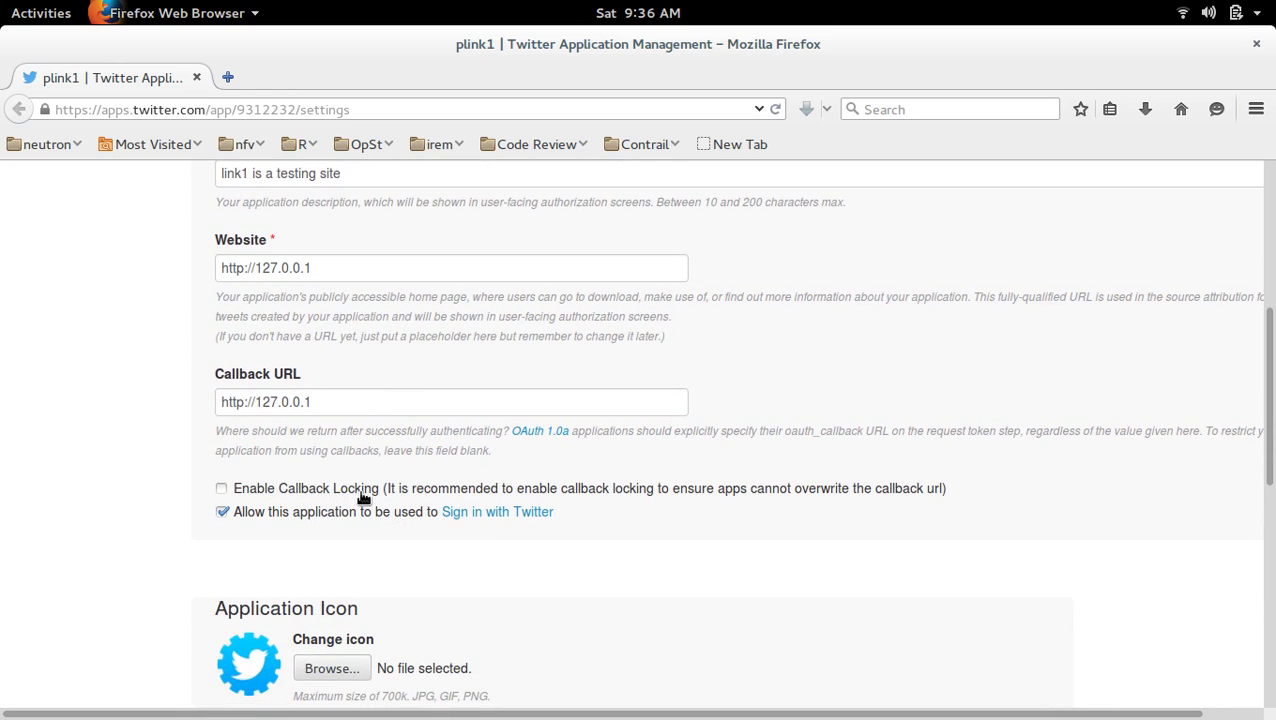
{"action": "scroll", "coordinate": [676, 564], "scroll_direction": "down", "scroll_amount": 2}
{"action": "scroll", "coordinate": [676, 564], "scroll_direction": "down", "scroll_amount": 2}
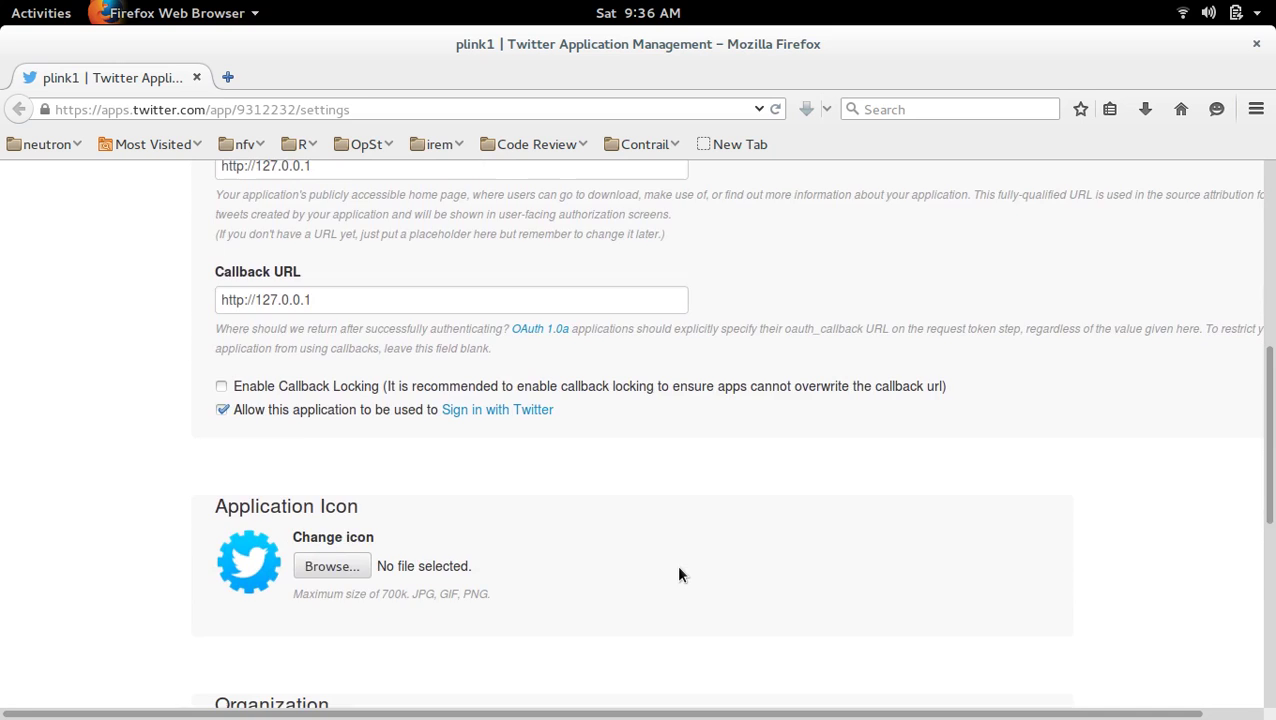
{"action": "scroll", "coordinate": [676, 564], "scroll_direction": "down", "scroll_amount": 2}
{"action": "scroll", "coordinate": [676, 564], "scroll_direction": "down", "scroll_amount": 1}
{"action": "scroll", "coordinate": [678, 574], "scroll_direction": "down", "scroll_amount": 1}
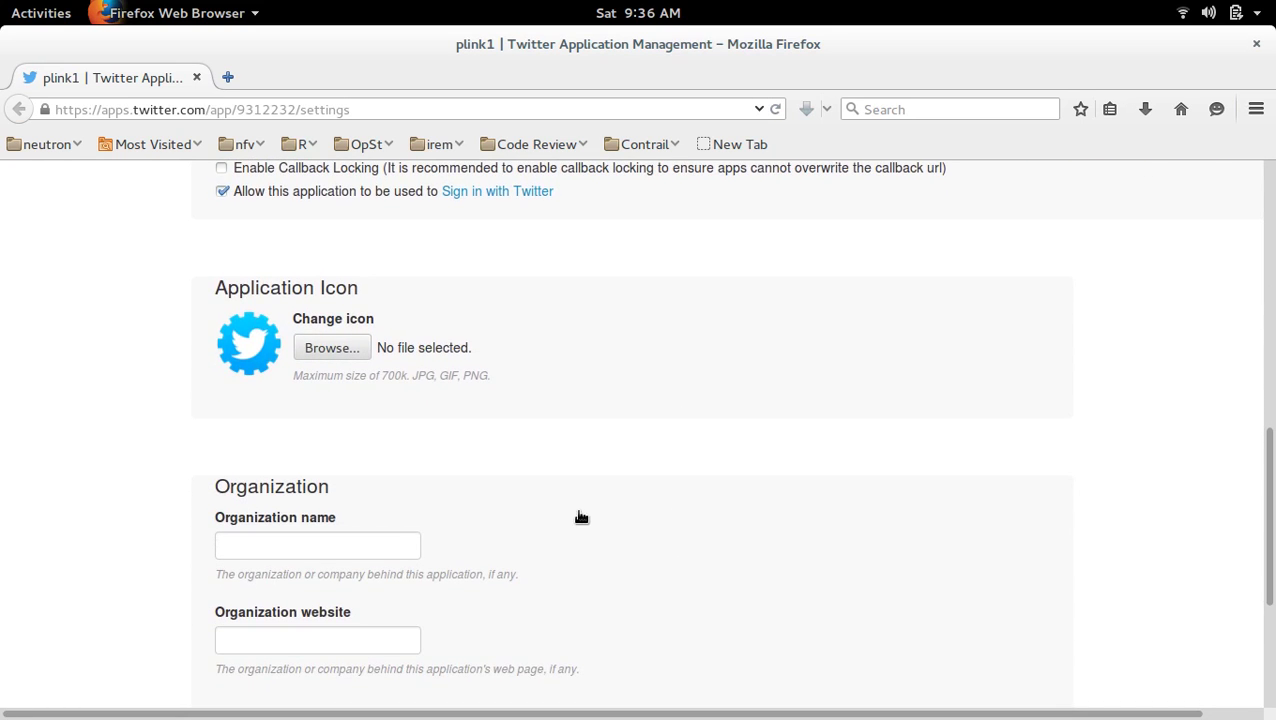
{"action": "scroll", "coordinate": [580, 515], "scroll_direction": "down", "scroll_amount": 3}
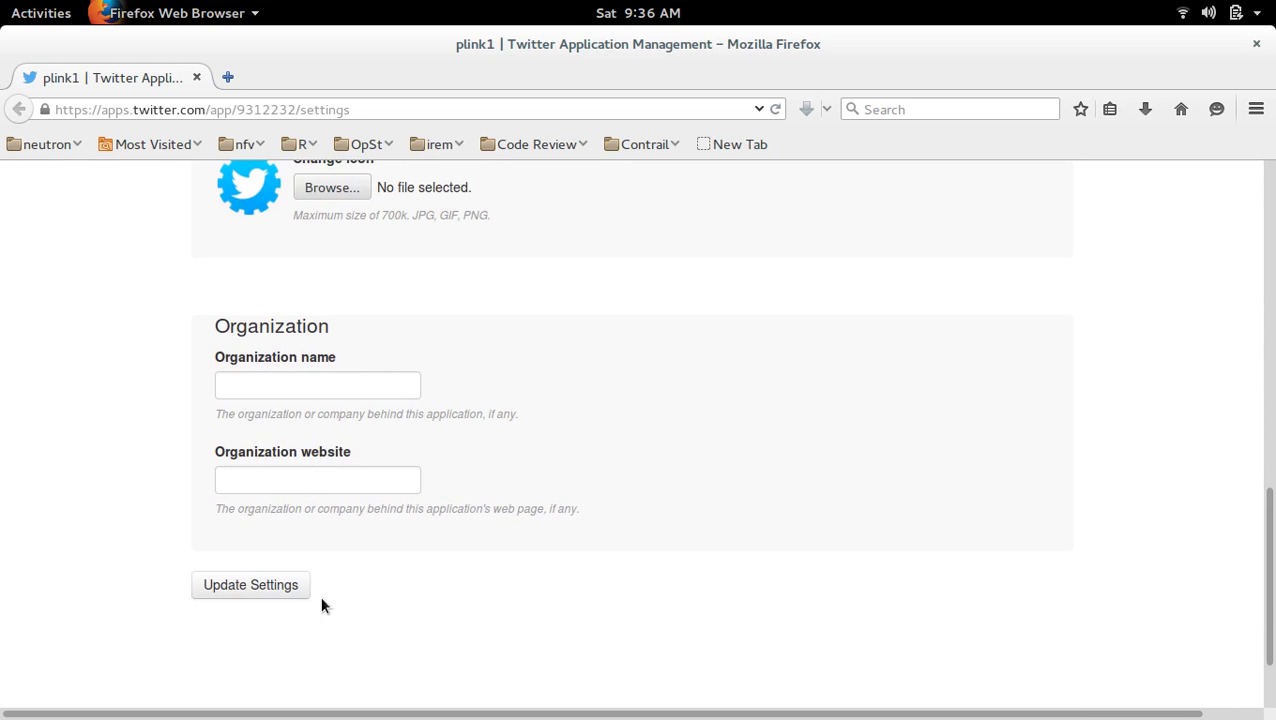
Click Update Settings at the bottom of the app settings form.
{"action": "left_click", "coordinate": [271, 590]}
{"action": "scroll", "coordinate": [533, 596], "scroll_direction": "up", "scroll_amount": 2}
{"action": "scroll", "coordinate": [533, 596], "scroll_direction": "up", "scroll_amount": 4}
{"action": "scroll", "coordinate": [533, 596], "scroll_direction": "up", "scroll_amount": 2}
{"action": "scroll", "coordinate": [533, 596], "scroll_direction": "up", "scroll_amount": 2}
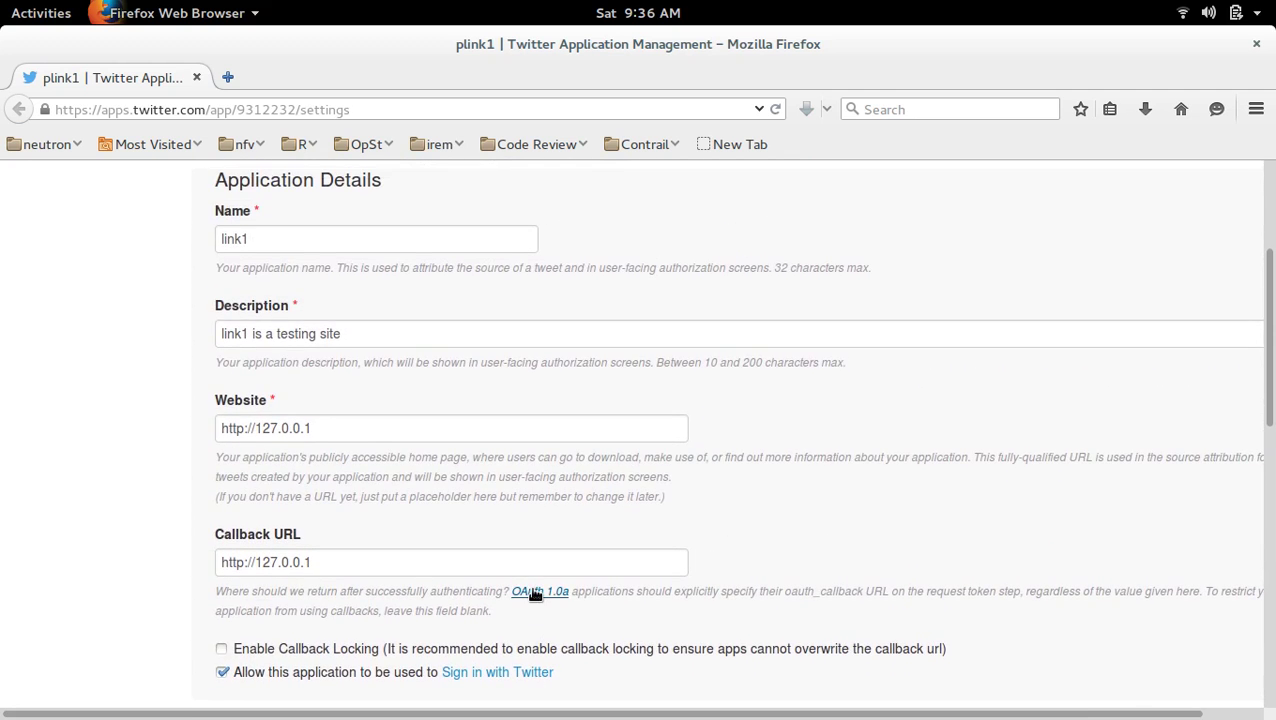
{"action": "left_click", "coordinate": [358, 563]}
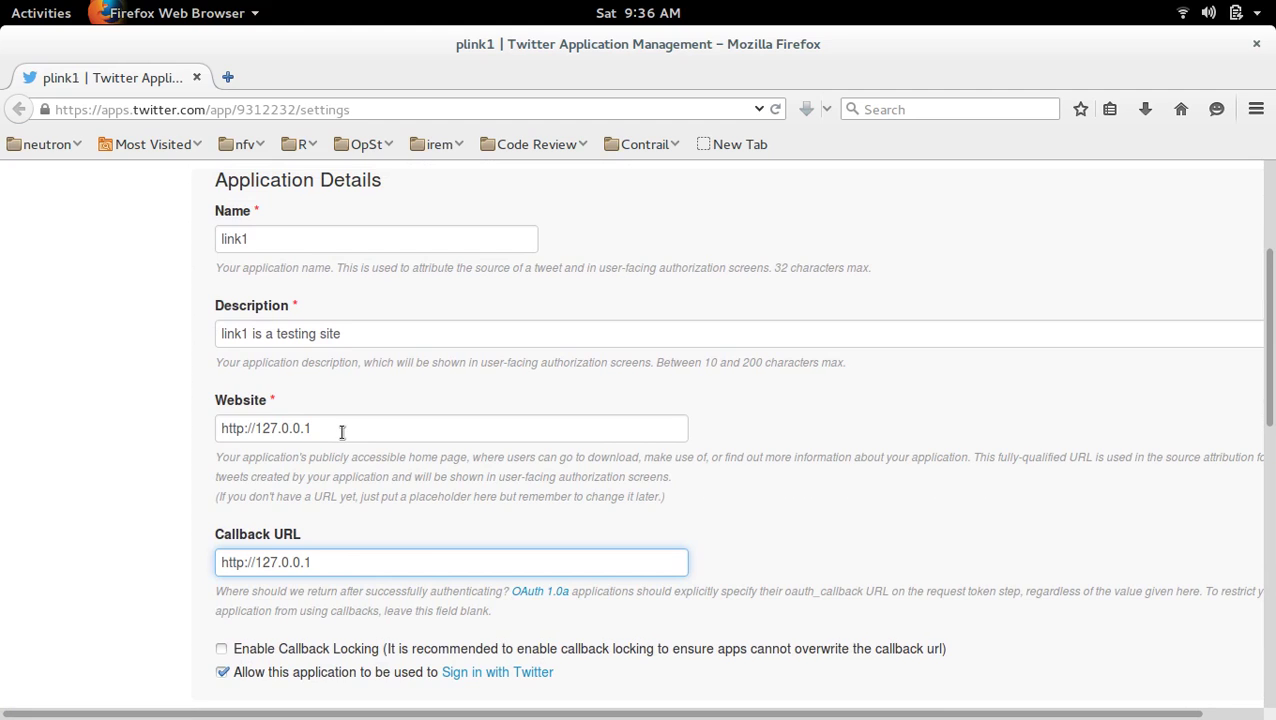
{"action": "left_click", "coordinate": [341, 428]}
{"action": "left_click", "coordinate": [328, 561]}
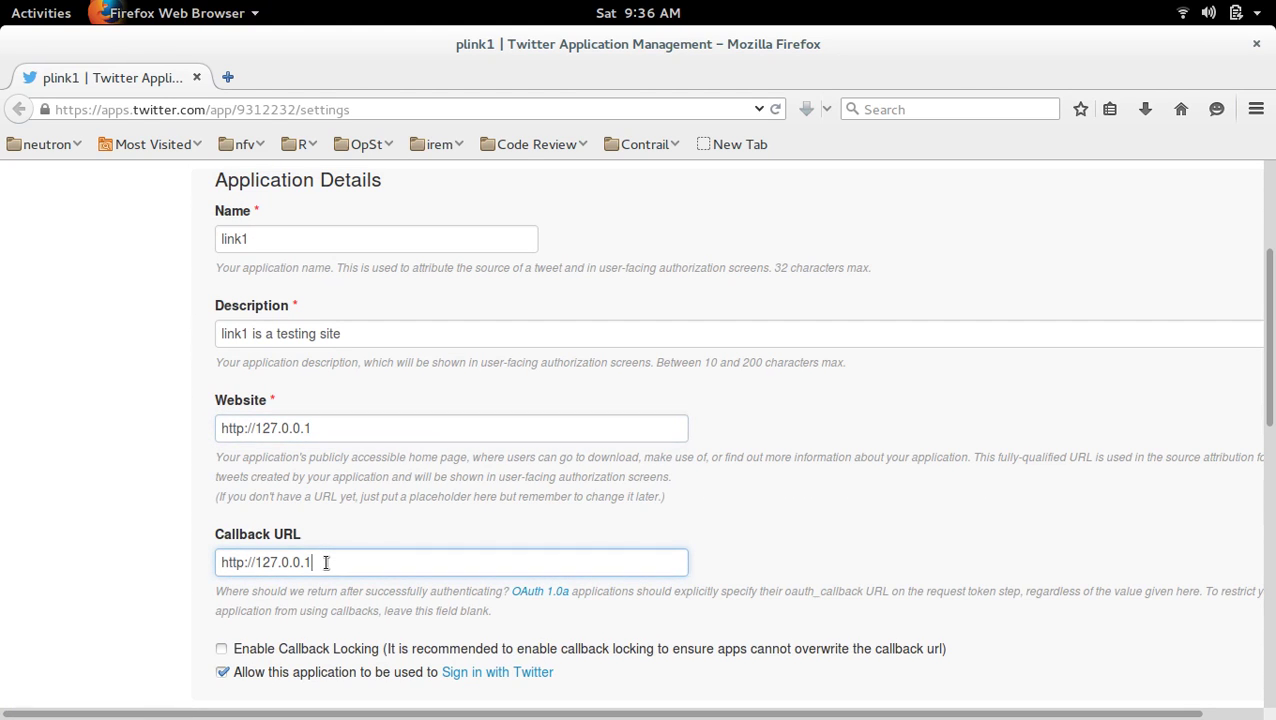
{"action": "left_click", "coordinate": [352, 428]}
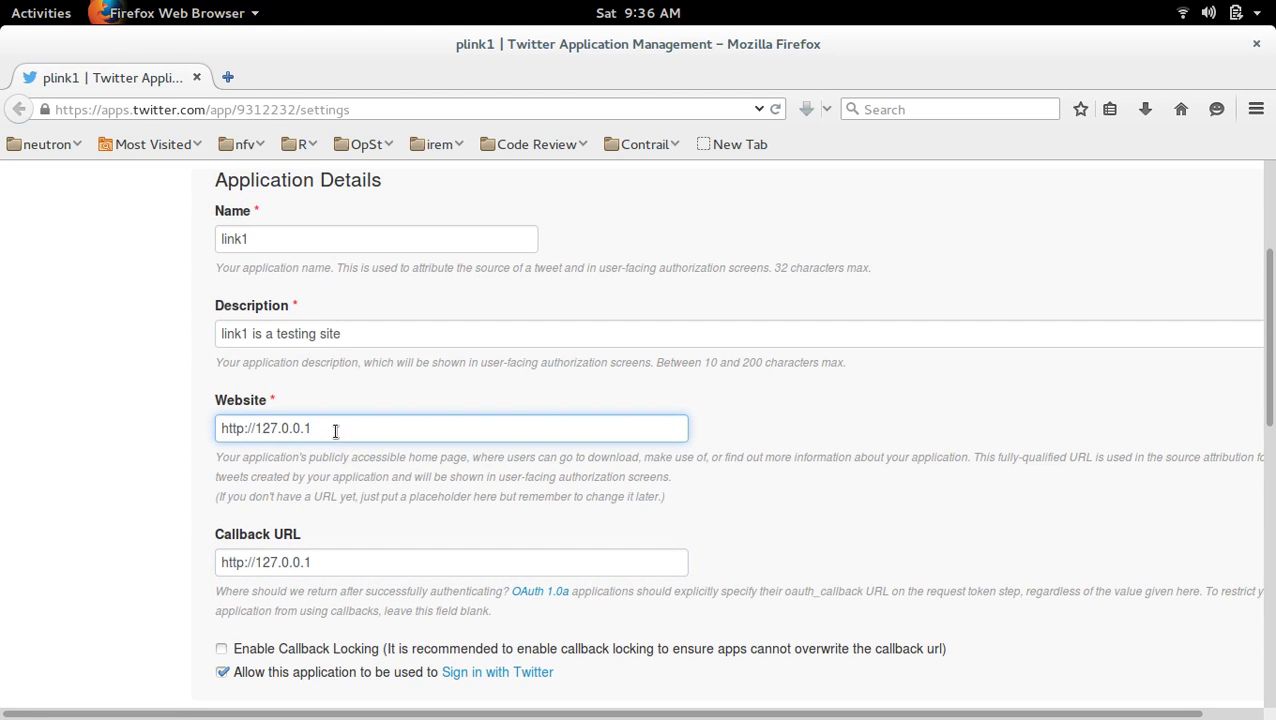